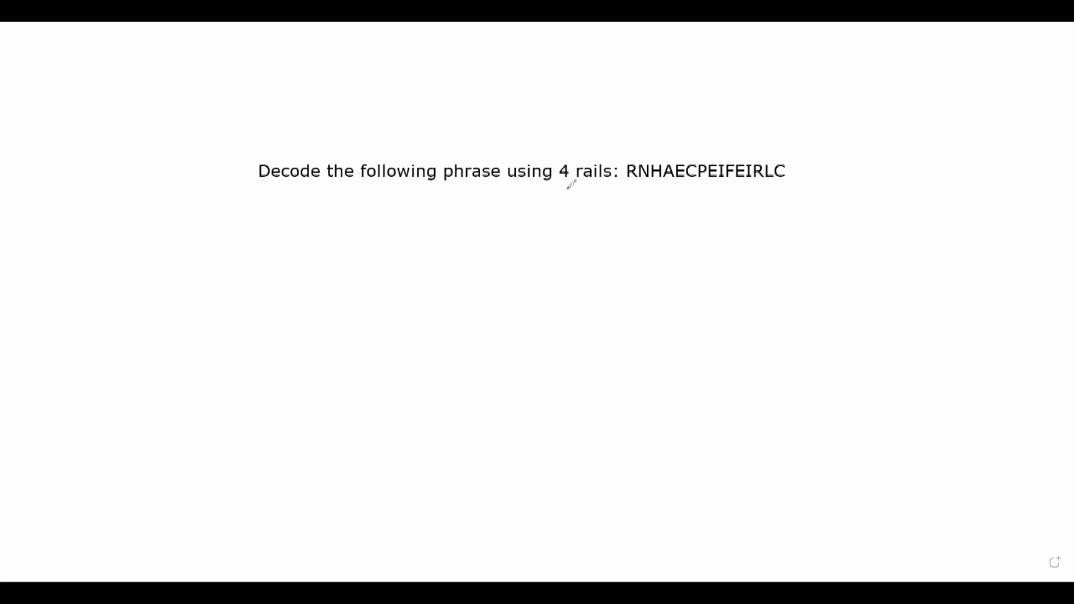
- Underline the number of rails stated in the question
left_click_drag(560, 185, 613, 186)
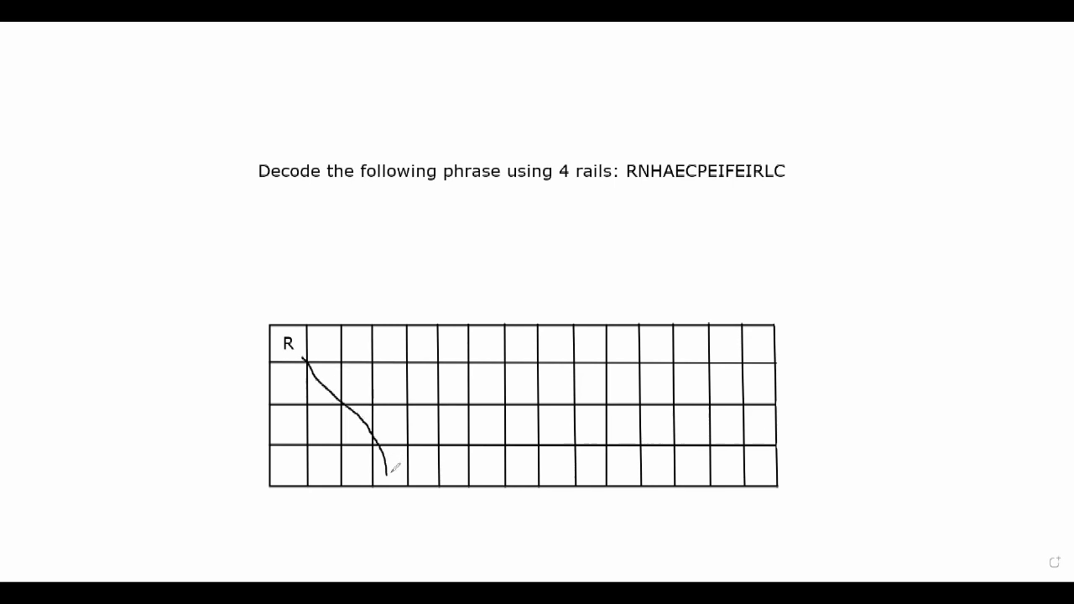
- Extend the zigzag line from the bottom rail diagonally back up to the top rail
mouse_move(388, 474)
left_mouse_down()
mouse_move(477, 340)
mouse_move(495, 346)
mouse_move(494, 334)
left_mouse_up()
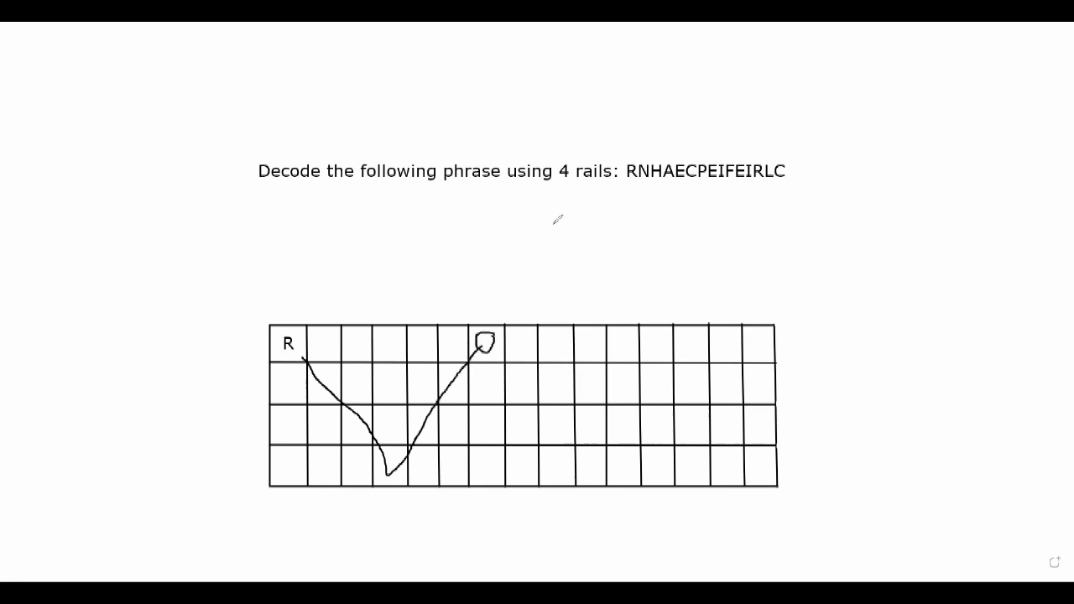